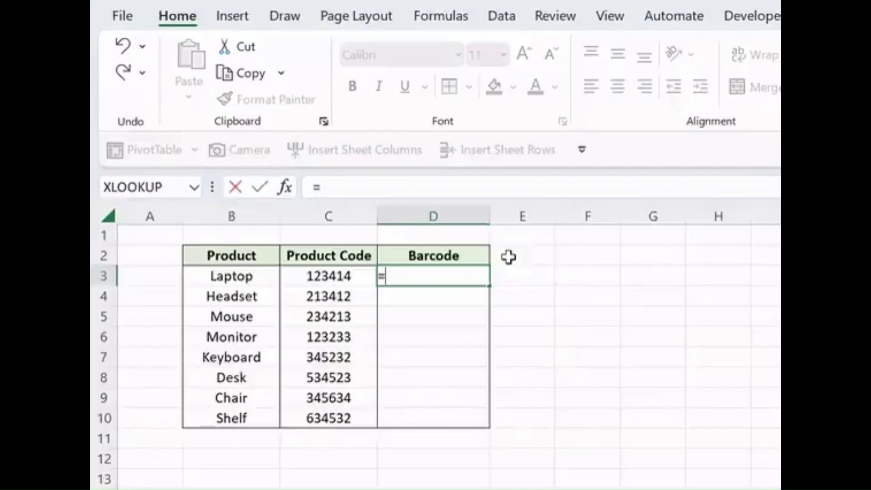
Step: Enter the formula ="*"&C3&"*" in D3 and fill it down the Barcode column to D10
{"action": "type", "text": "\"*\"&"}
{"action": "key", "text": "Left"}
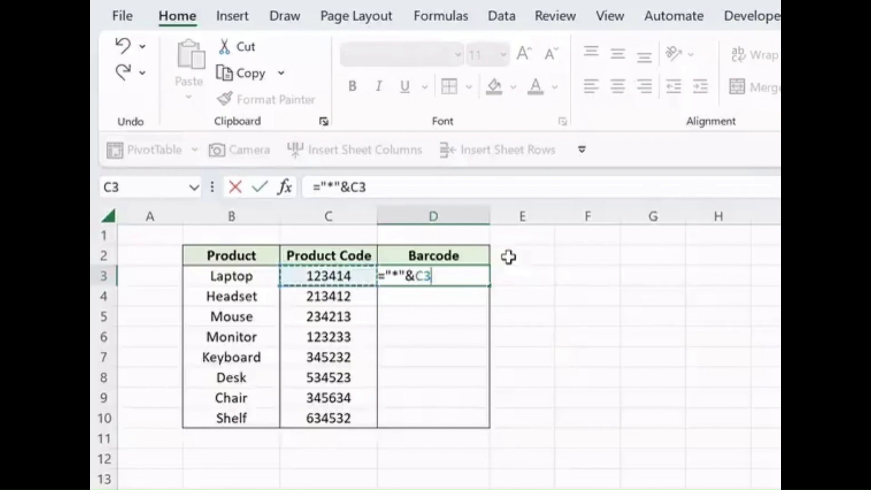
{"action": "type", "text": "&\"*\""}
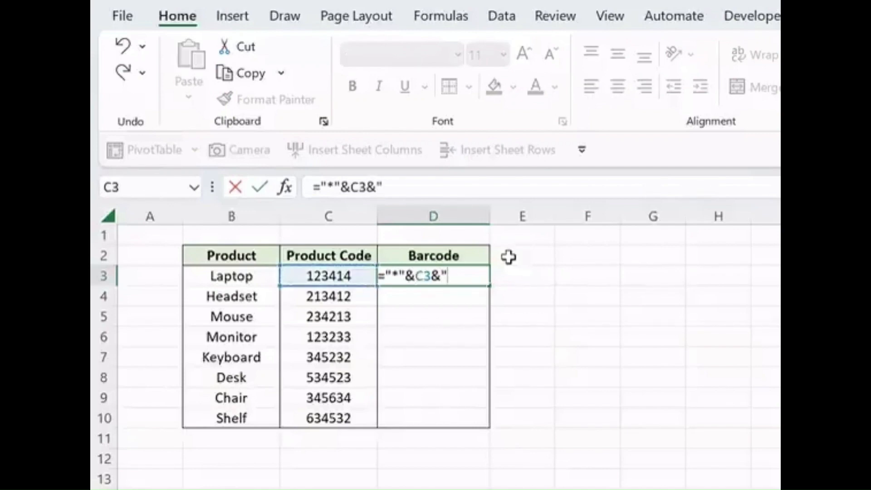
{"action": "key", "text": "Return"}
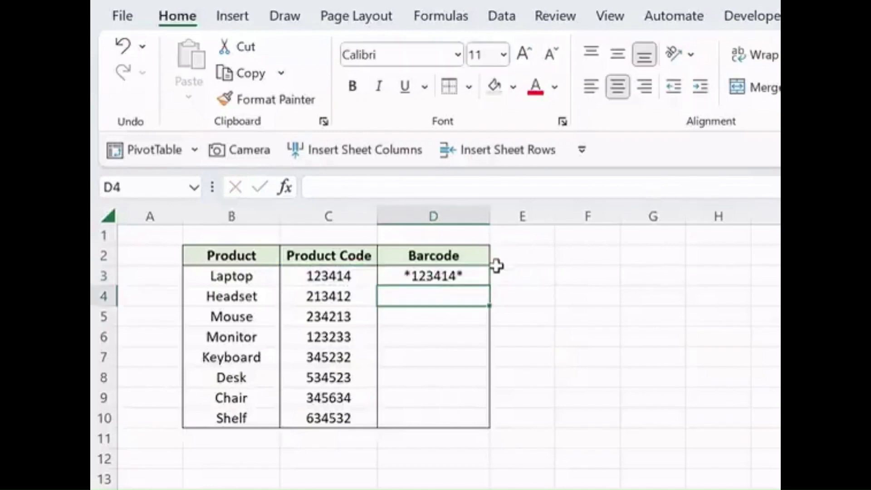
{"action": "left_click", "coordinate": [484, 276]}
{"action": "double_click", "coordinate": [490, 285]}
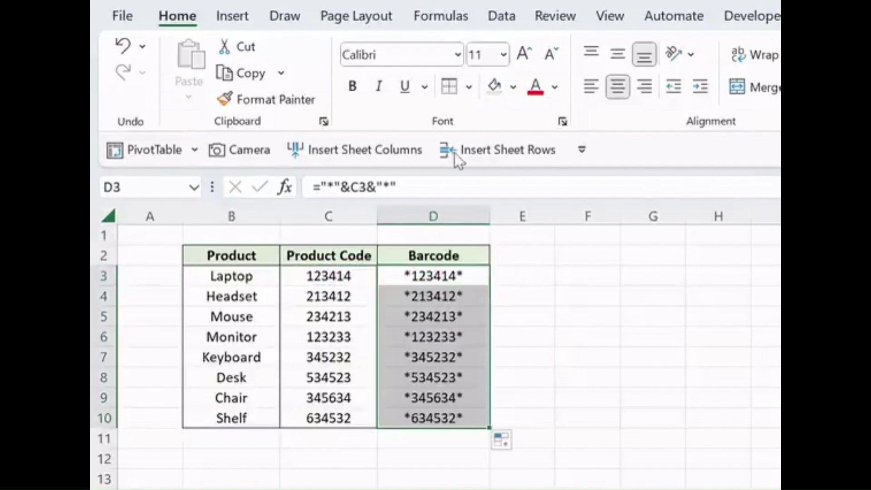
Step: Format the filled Barcode cells D3:D10 with the Libre Barcode 128 font at size 20
{"action": "left_click", "coordinate": [421, 55]}
{"action": "type", "text": "Libre Barcode 128"}
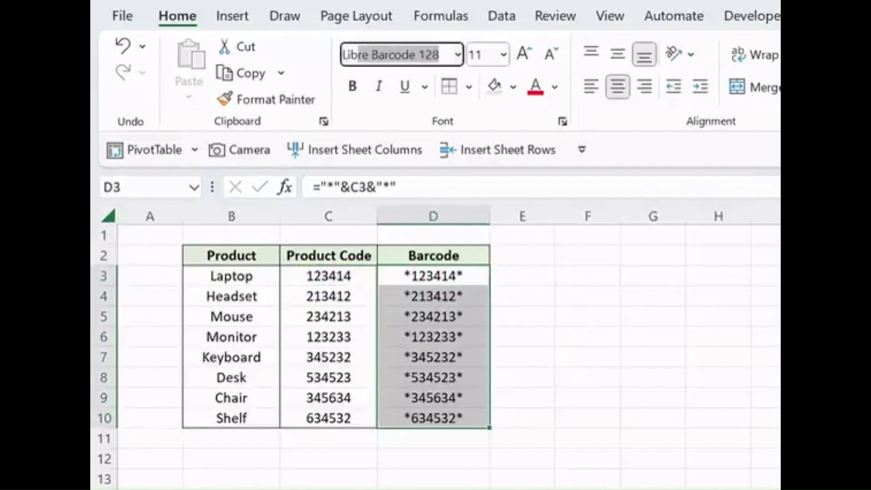
{"action": "key", "text": "Return"}
{"action": "left_click", "coordinate": [474, 54]}
{"action": "type", "text": "20"}
{"action": "key", "text": "Return"}
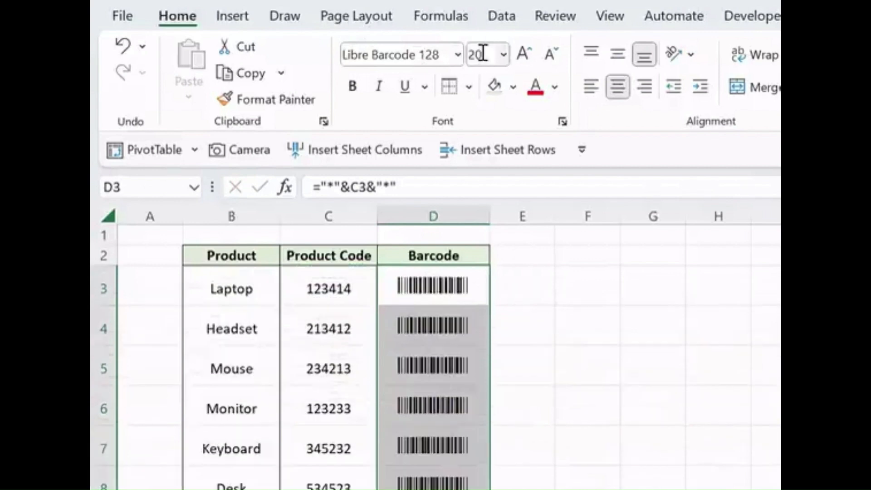
{"action": "key", "text": "Down"}
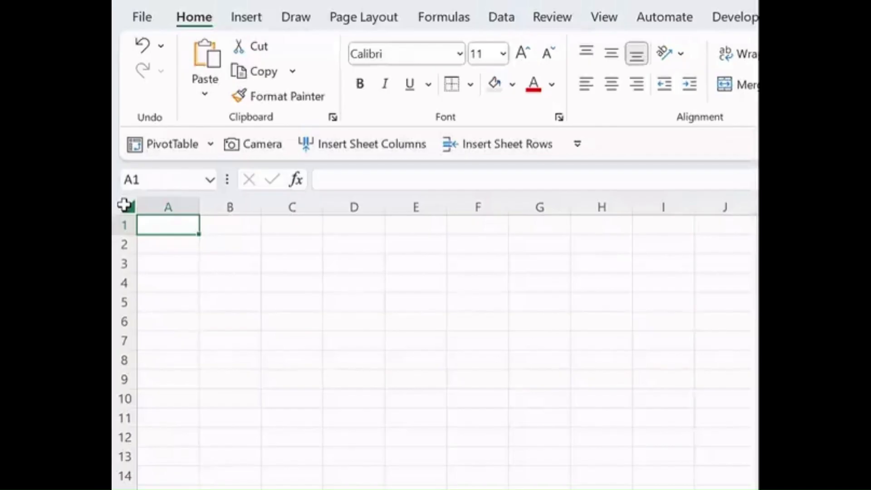
Step: Add an AutoCorrect entry in the proofing options that replaces "up" with ▲
{"action": "key", "text": "alt+f"}
{"action": "key", "text": "t"}
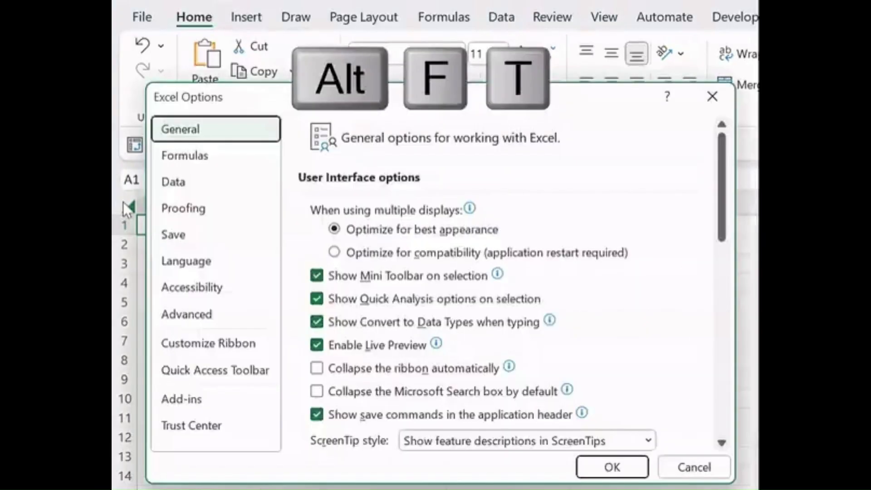
{"action": "left_click", "coordinate": [174, 208]}
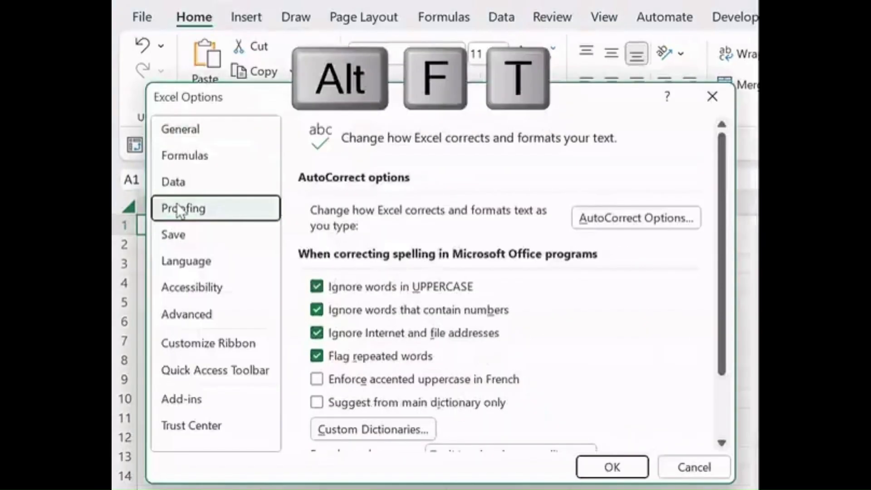
{"action": "left_click", "coordinate": [593, 221]}
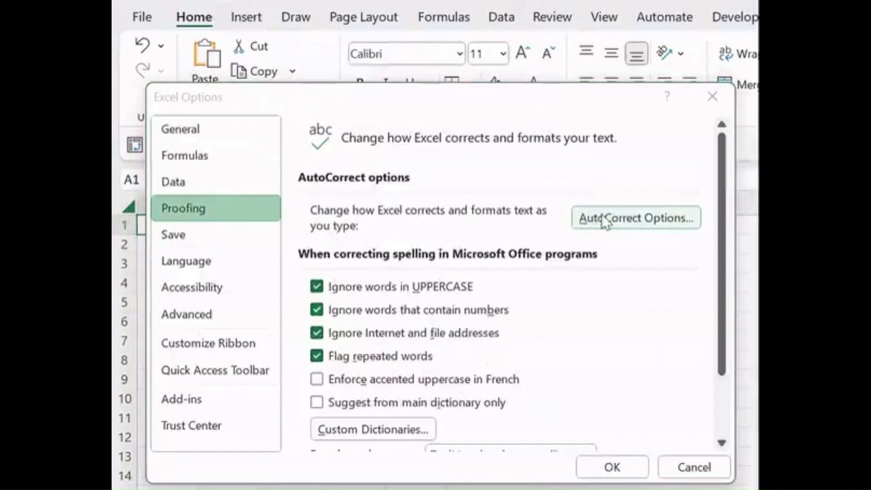
{"action": "type", "text": "up"}
{"action": "type", "text": "▲"}
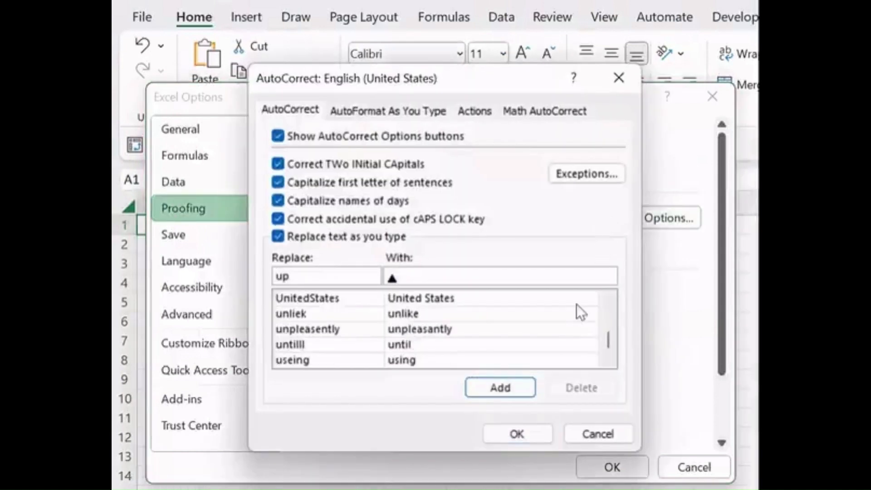
{"action": "left_click", "coordinate": [530, 433]}
{"action": "left_click", "coordinate": [606, 468]}
Step: Enter "up" in two consecutive cells to use the AutoCorrect symbol replacement
{"action": "type", "text": "up"}
{"action": "key", "text": "Return"}
{"action": "type", "text": "up"}
{"action": "key", "text": "Return"}
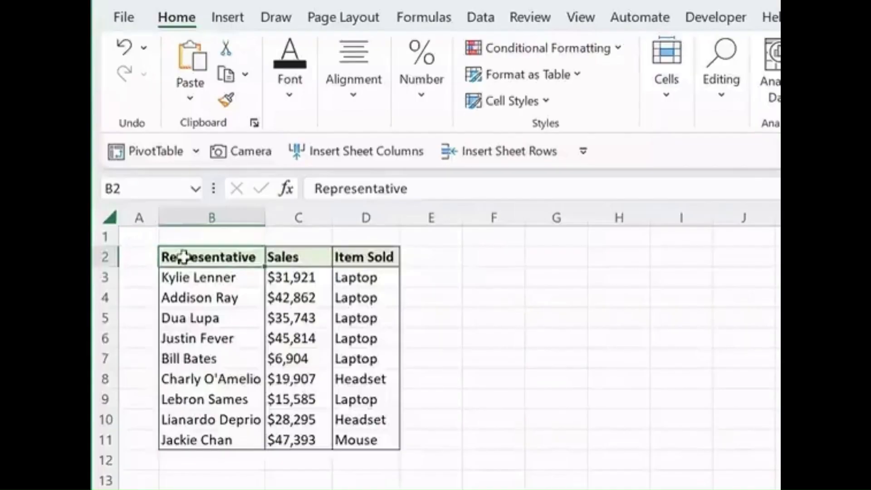
Step: Capture the sales table B2:D11 with the Camera tool and place the linked picture beside it, near column E
{"action": "left_click_drag", "start_coordinate": [159, 253], "coordinate": [390, 439]}
{"action": "left_click", "coordinate": [253, 157]}
{"action": "left_click", "coordinate": [426, 268]}
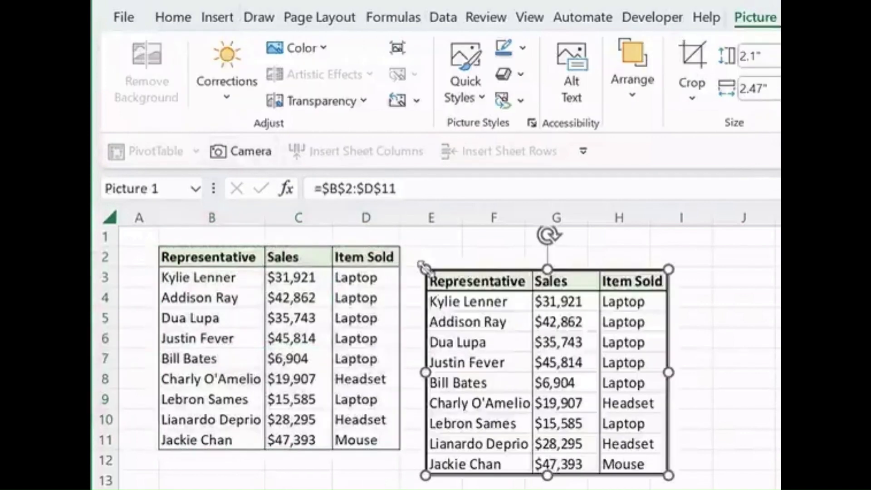
Step: Change the Sales value in C3 to 34267
{"action": "left_click", "coordinate": [325, 278]}
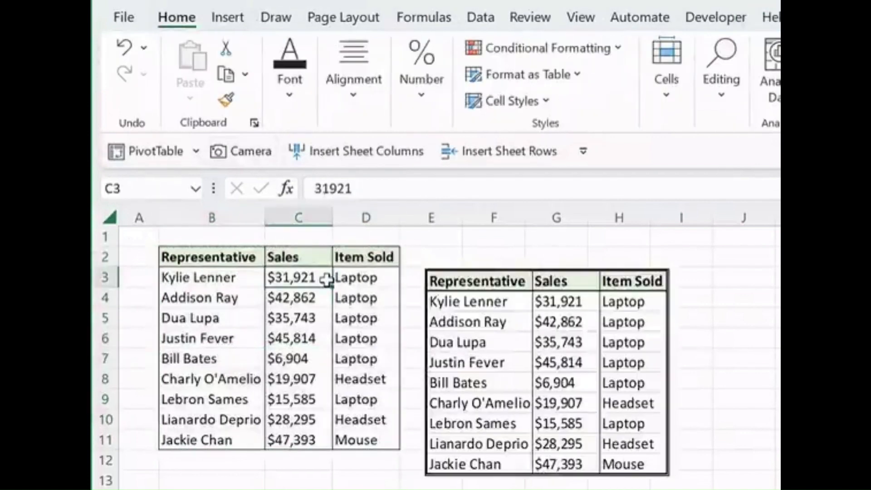
{"action": "type", "text": "34267"}
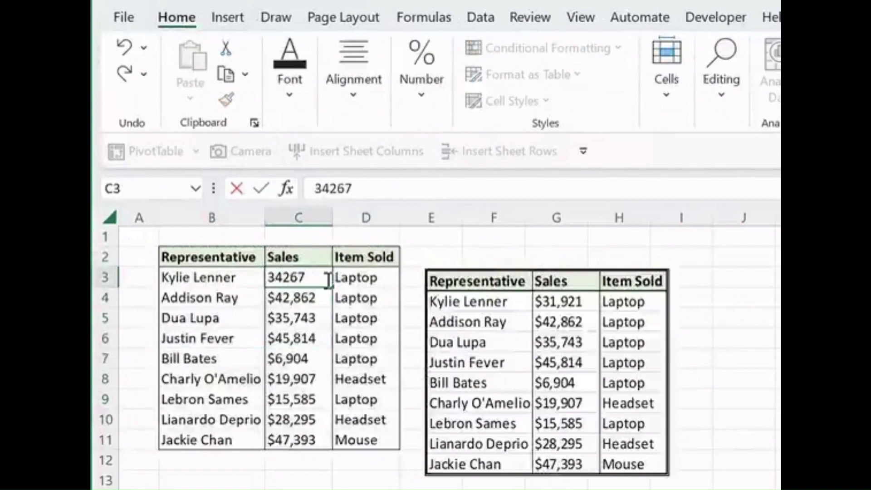
{"action": "key", "text": "Return"}
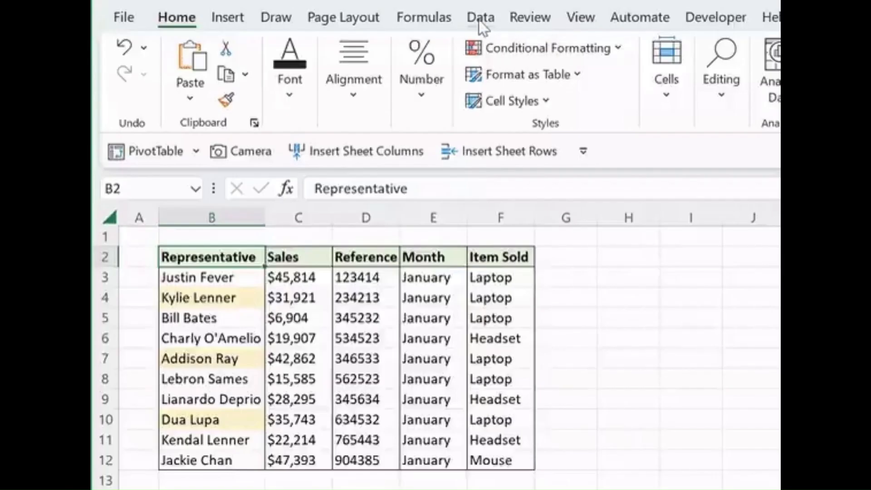
Step: Sort the sales table on the cell color of the Representative column, using the highlight color as the order
{"action": "left_click", "coordinate": [481, 18]}
{"action": "left_click", "coordinate": [581, 59]}
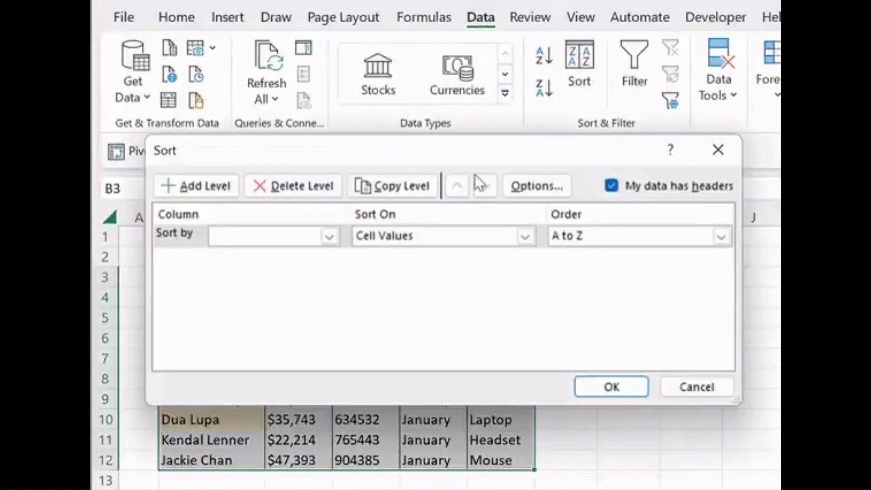
{"action": "left_click", "coordinate": [330, 236]}
{"action": "left_click", "coordinate": [315, 252]}
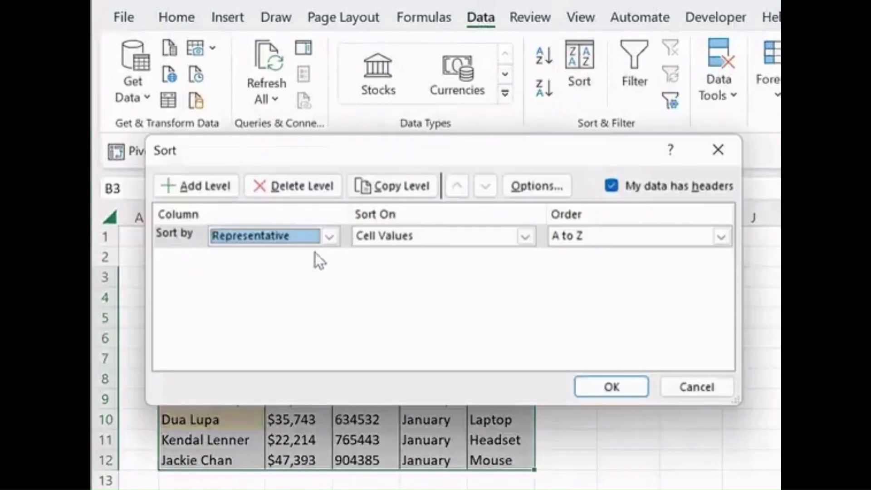
{"action": "left_click", "coordinate": [525, 236]}
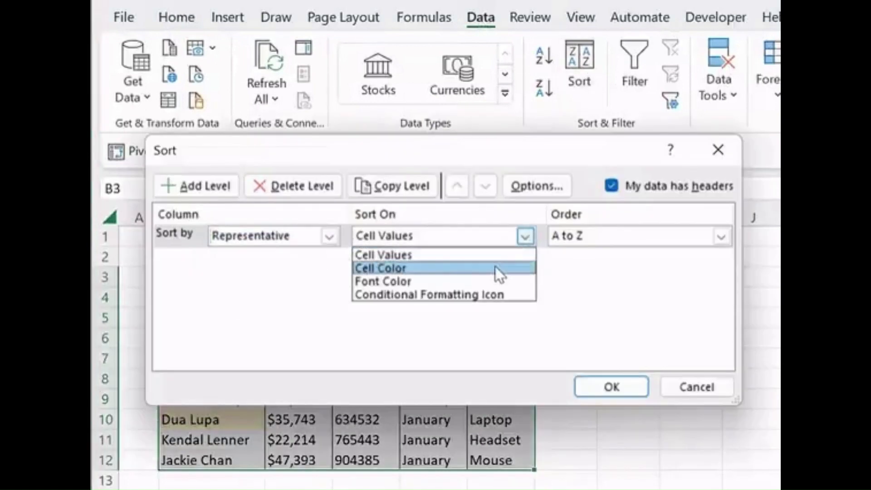
{"action": "left_click", "coordinate": [494, 266]}
{"action": "left_click", "coordinate": [624, 239]}
{"action": "left_click", "coordinate": [565, 293]}
{"action": "left_click", "coordinate": [606, 384]}
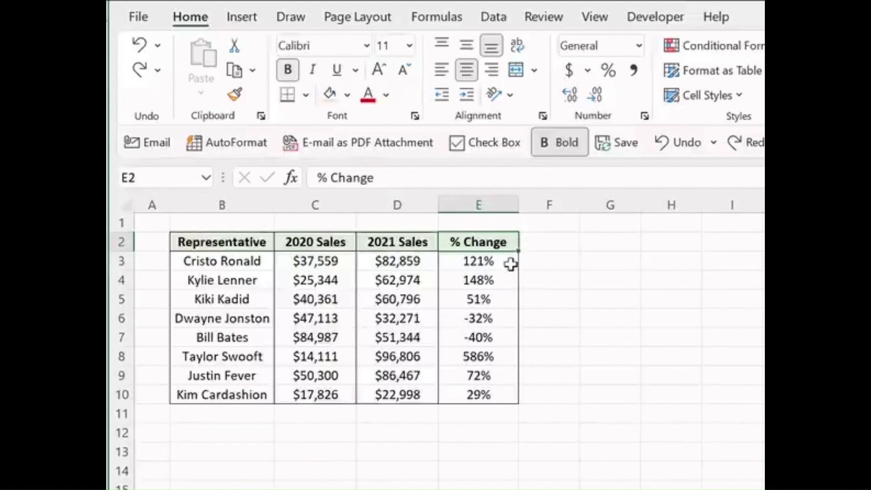
Step: Start a custom number format for the % Change cells E3:E10 with [Color 10]0.0% and a smiling emoji for positive values
{"action": "left_click_drag", "start_coordinate": [509, 263], "coordinate": [511, 399]}
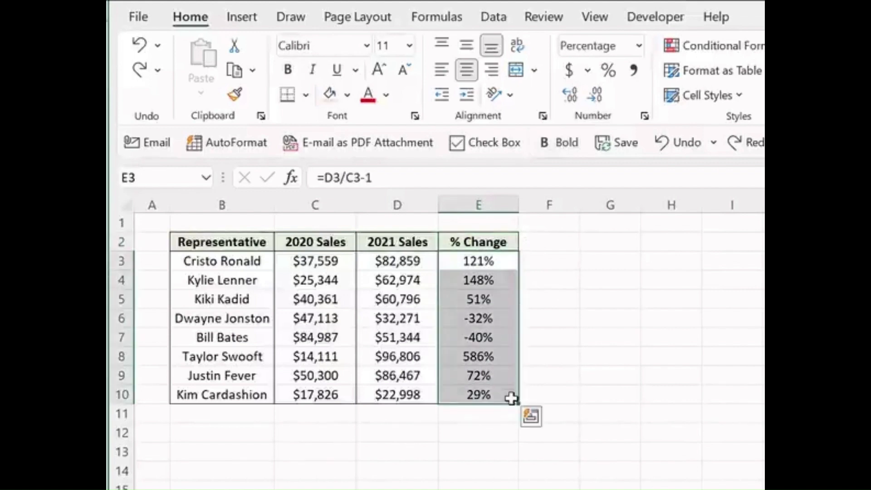
{"action": "left_click", "coordinate": [645, 117]}
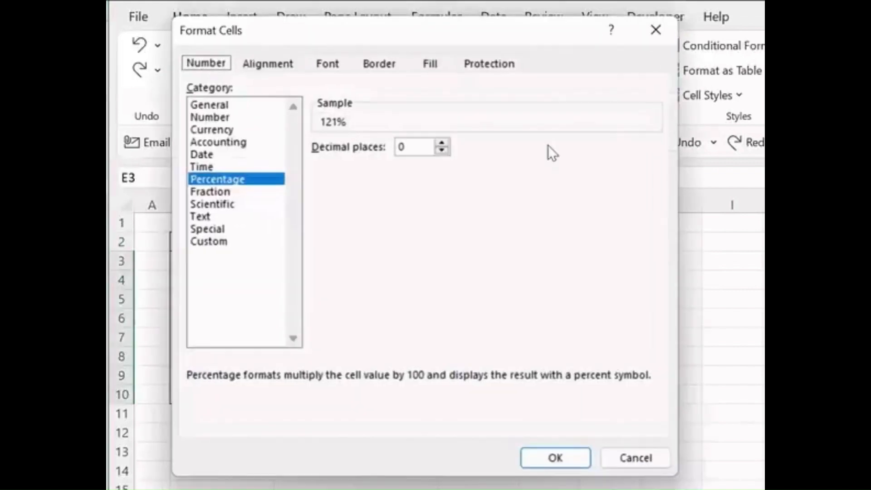
{"action": "left_click", "coordinate": [208, 240]}
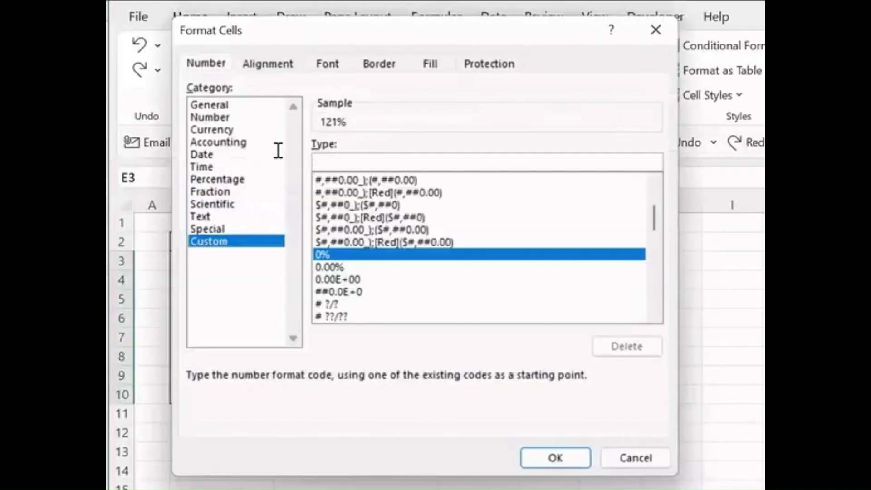
{"action": "type", "text": "[Color 10]"}
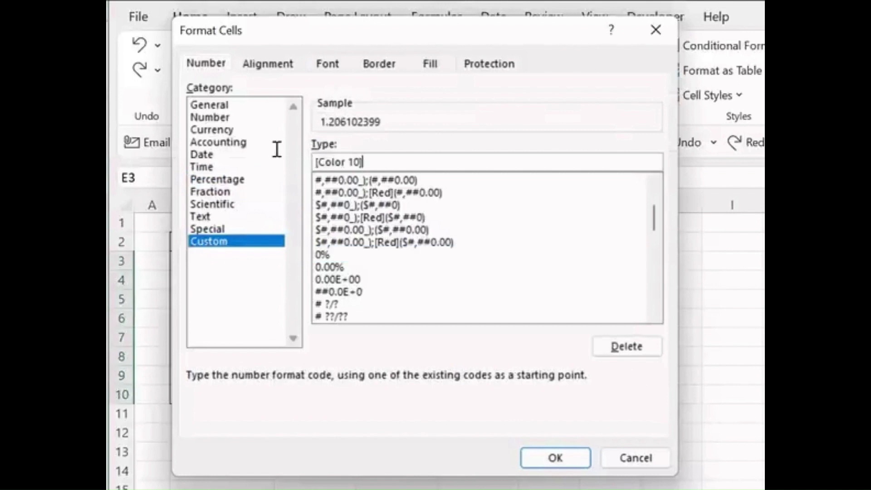
{"action": "type", "text": "0.0%"}
{"action": "key", "text": "super+period"}
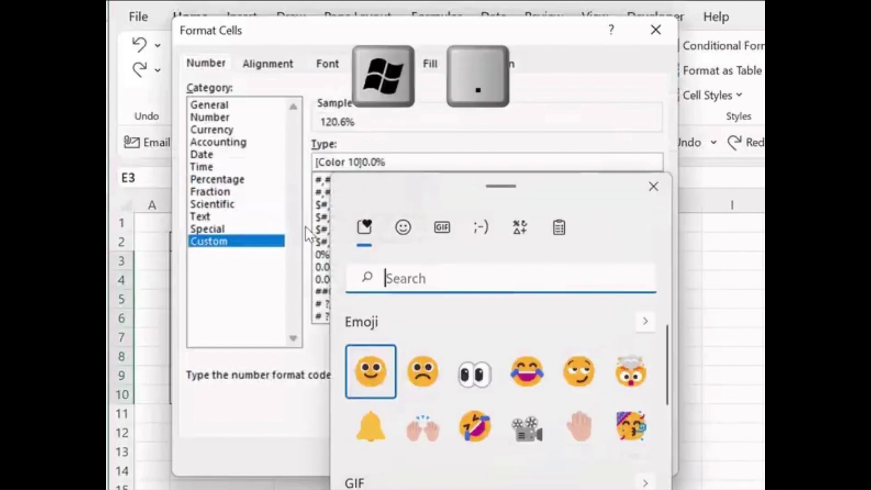
{"action": "left_click", "coordinate": [370, 371]}
{"action": "key", "text": "Escape"}
Step: Complete the custom format with ;[Color 3]-0.0% and a frowning emoji for negative values, and apply it
{"action": "type", "text": ";[Color 3]-0.0%"}
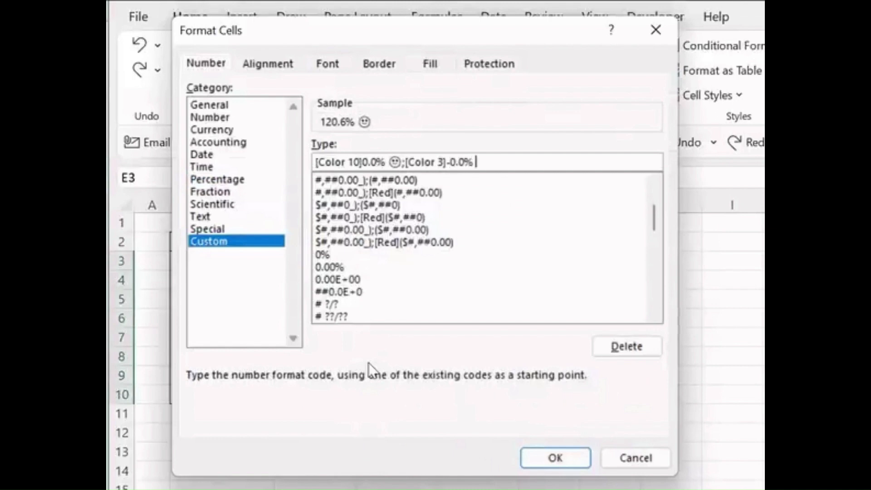
{"action": "key", "text": "super+period"}
{"action": "left_click", "coordinate": [494, 373]}
{"action": "key", "text": "Escape"}
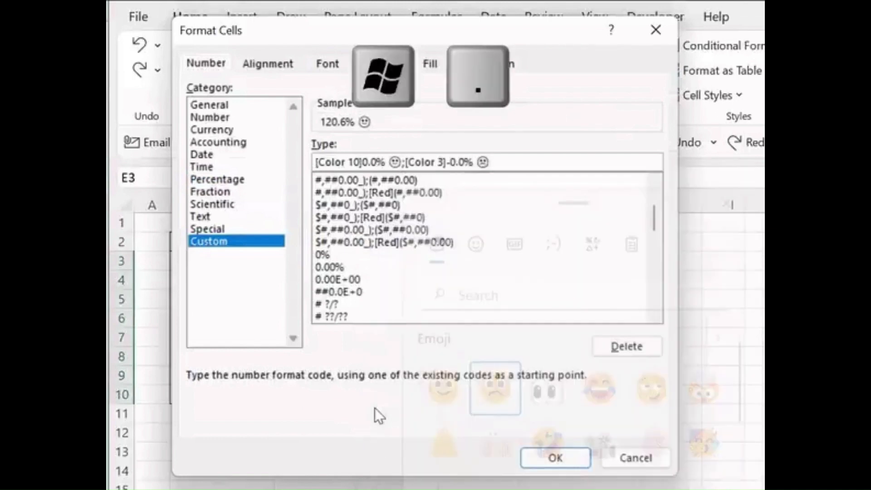
{"action": "left_click", "coordinate": [529, 459]}
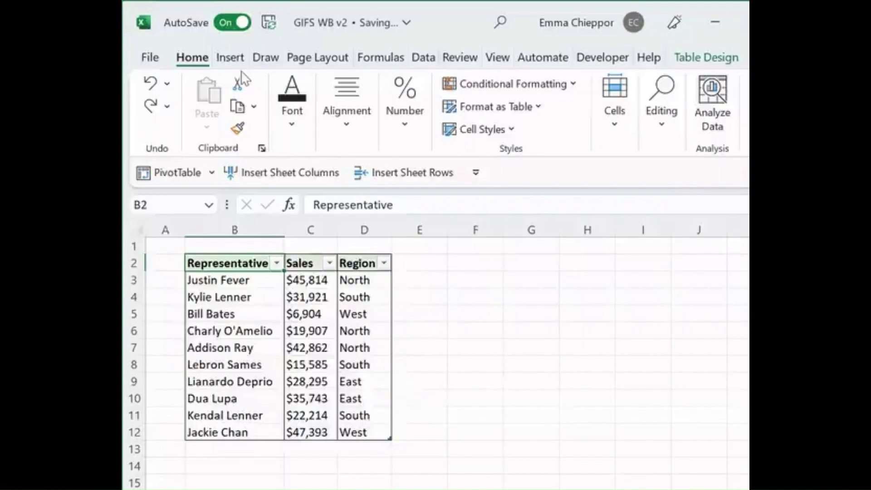
Step: Insert a slicer for the Region field of the table
{"action": "left_click", "coordinate": [235, 63]}
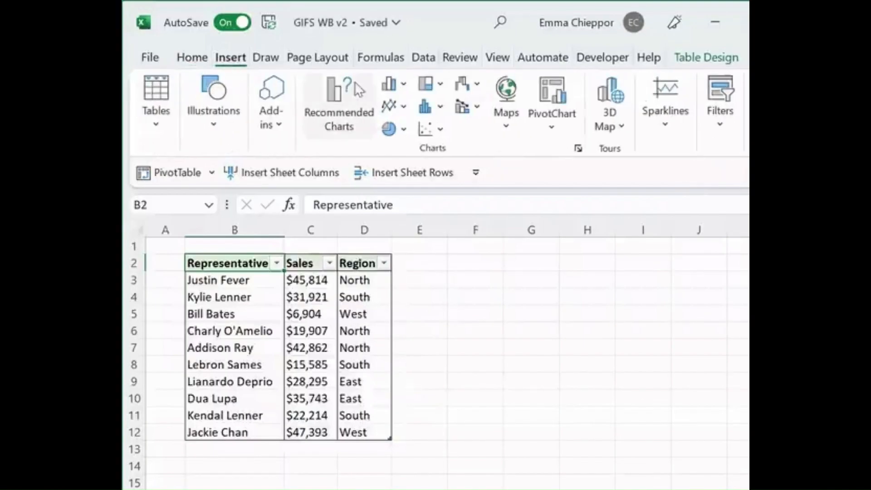
{"action": "left_click", "coordinate": [720, 120]}
{"action": "left_click", "coordinate": [721, 176]}
{"action": "left_click", "coordinate": [343, 192]}
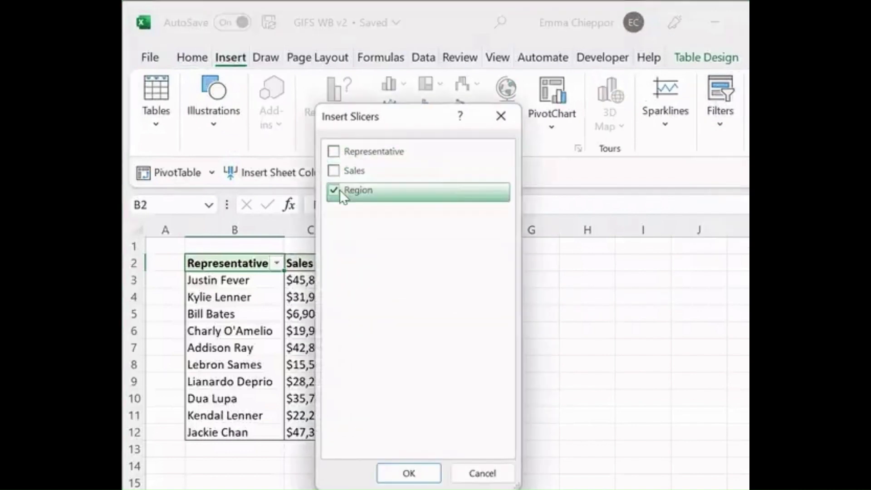
{"action": "left_click", "coordinate": [400, 471]}
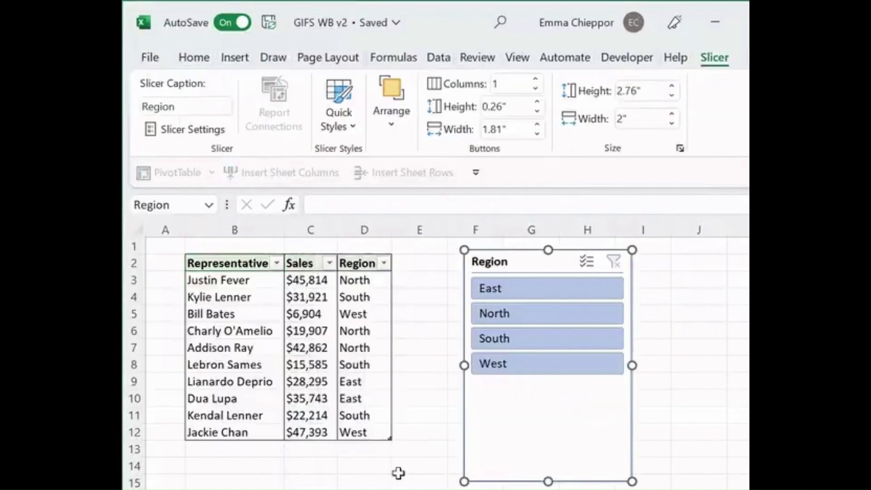
Step: Filter the table with the Region slicer by East, South and West, one after another
{"action": "left_click", "coordinate": [539, 294]}
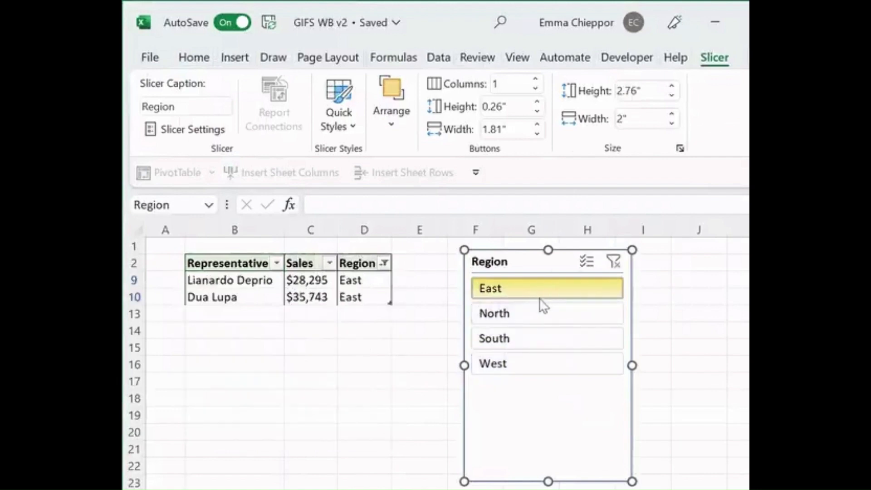
{"action": "left_click", "coordinate": [545, 337]}
{"action": "left_click", "coordinate": [551, 365]}
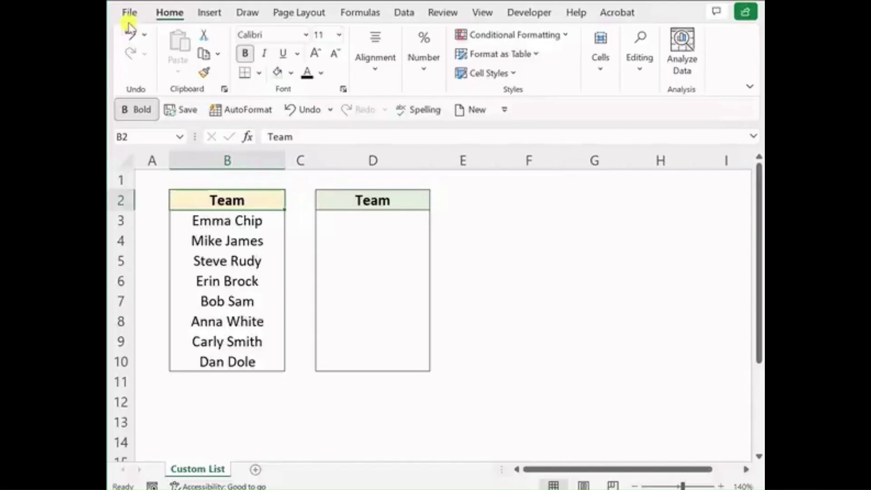
Step: Open the custom lists editor from the General section of the advanced application options
{"action": "left_click", "coordinate": [129, 12]}
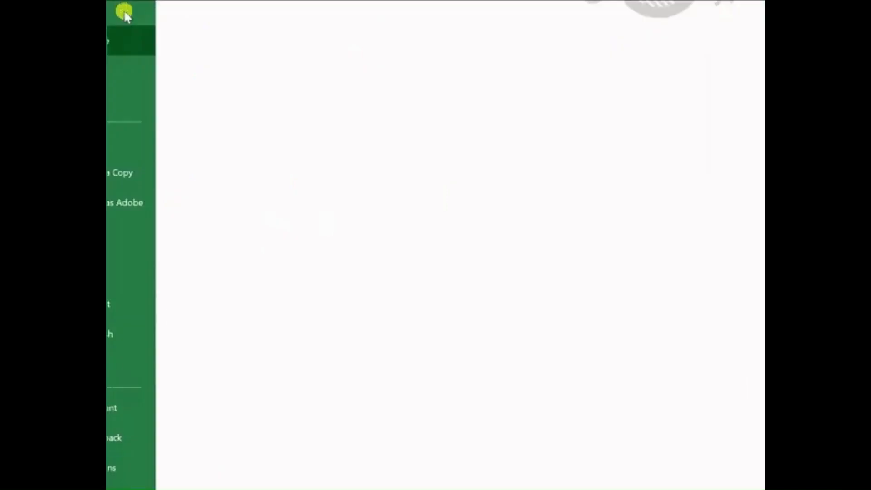
{"action": "left_click", "coordinate": [155, 467]}
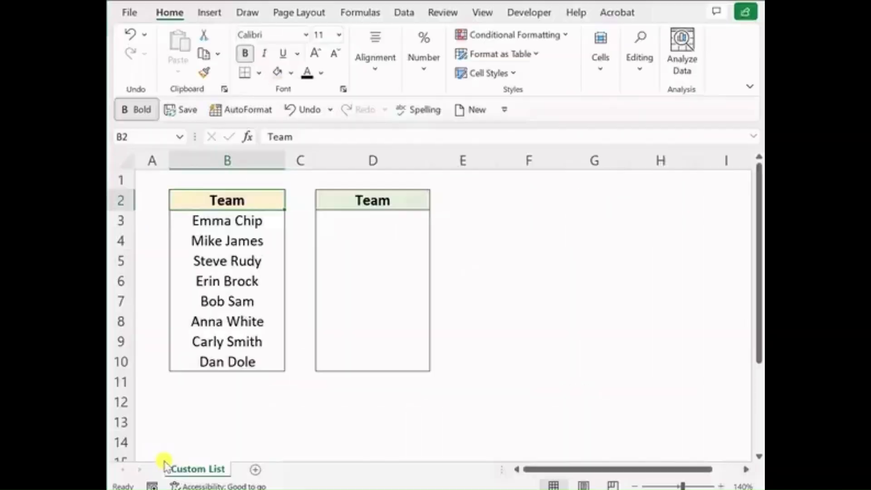
{"action": "left_click", "coordinate": [191, 197]}
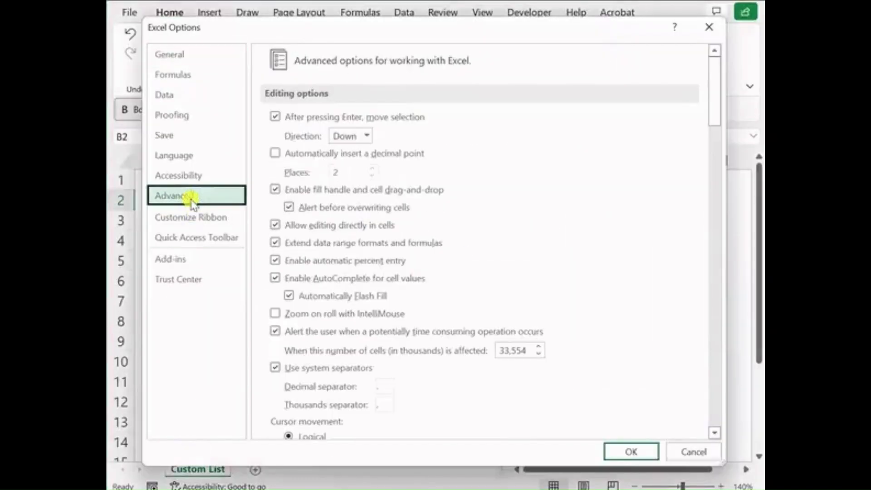
{"action": "left_click_drag", "start_coordinate": [716, 111], "coordinate": [710, 395]}
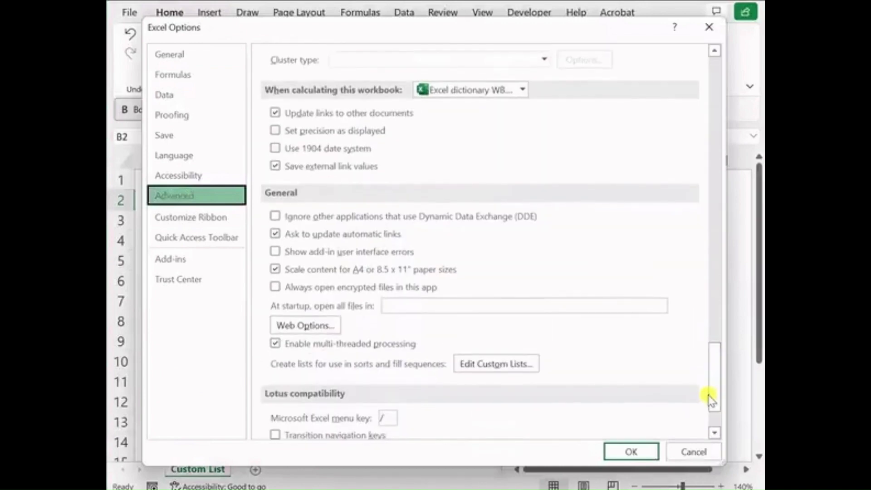
{"action": "left_click", "coordinate": [540, 370]}
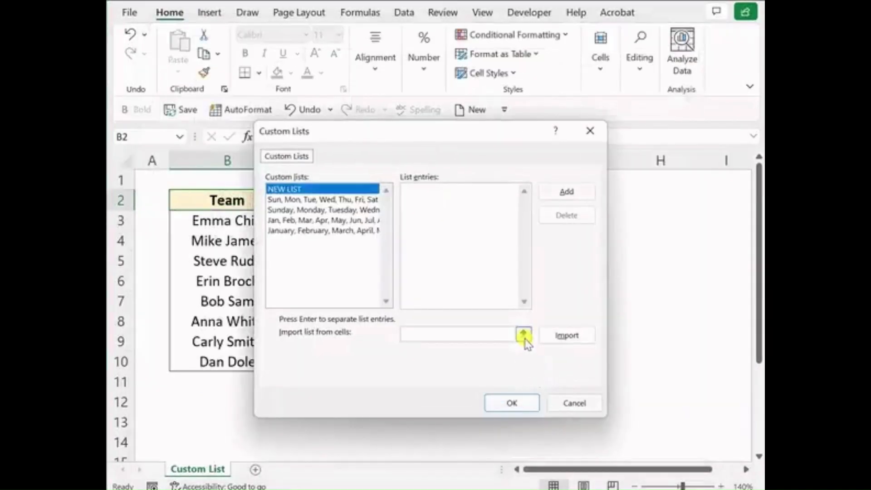
Step: Import the team member names in B3:B10 as a new custom list and accept it
{"action": "left_click", "coordinate": [522, 336]}
{"action": "left_click_drag", "start_coordinate": [260, 221], "coordinate": [258, 361]}
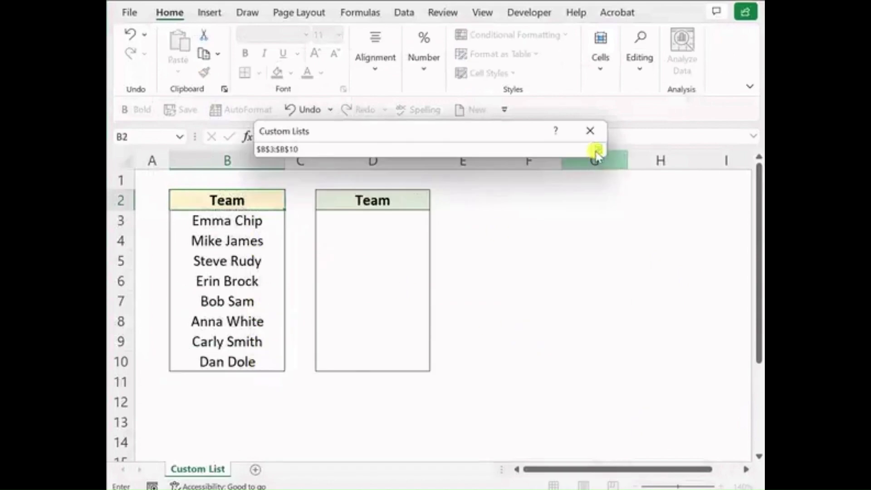
{"action": "left_click", "coordinate": [598, 151]}
{"action": "left_click", "coordinate": [574, 338]}
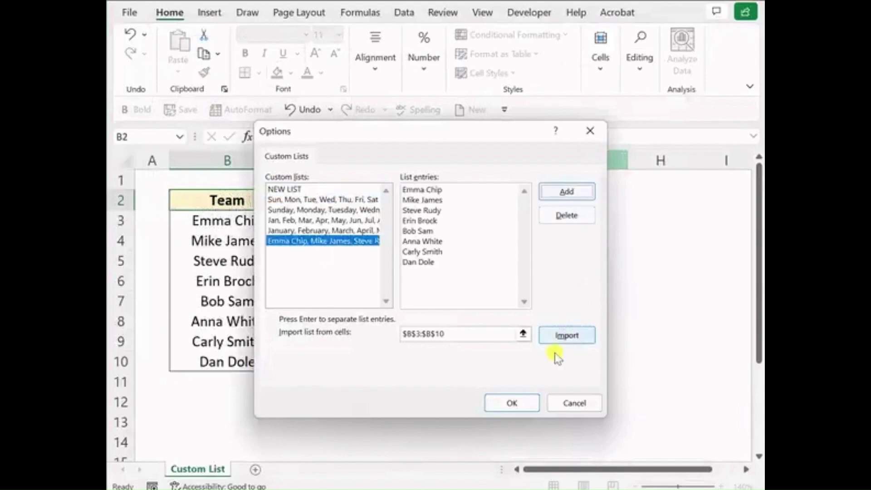
{"action": "left_click", "coordinate": [512, 404]}
Step: Enter the first team member's name in D3 and autofill the custom list down to D10
{"action": "left_click", "coordinate": [395, 217]}
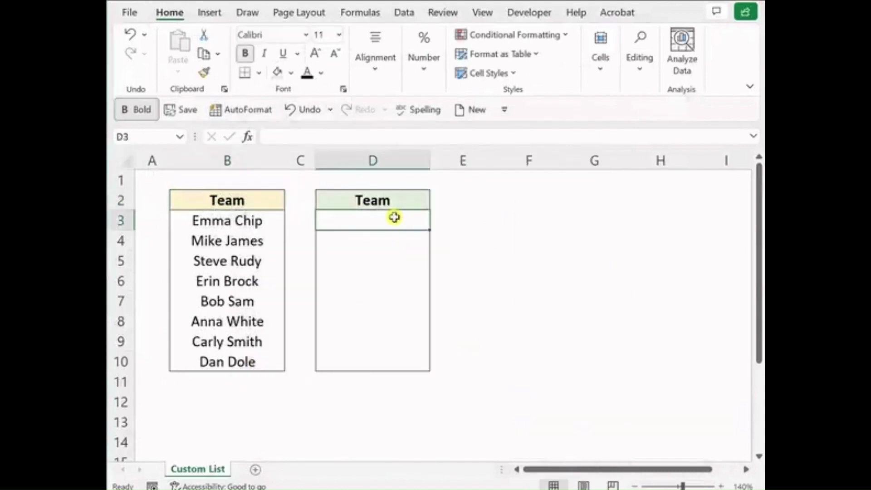
{"action": "type", "text": "Emma Chip"}
{"action": "key", "text": "Return"}
{"action": "left_click", "coordinate": [394, 218]}
{"action": "left_click_drag", "start_coordinate": [429, 230], "coordinate": [428, 371]}
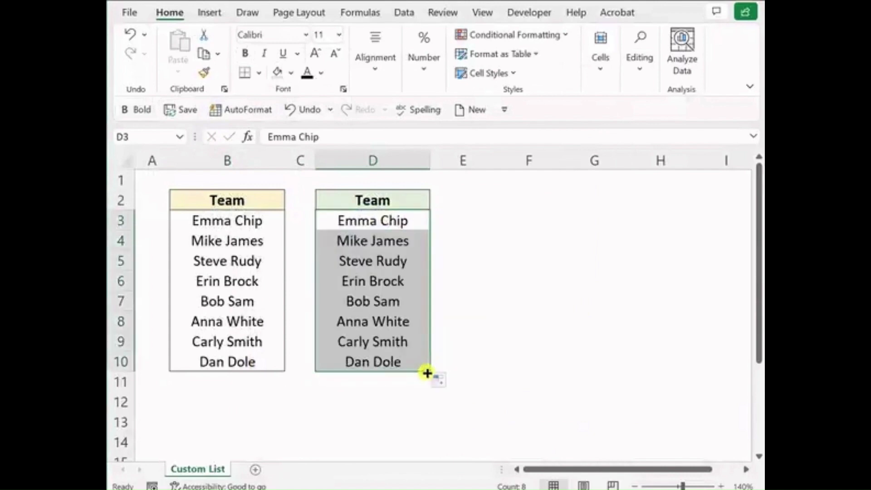
{"action": "key", "text": "Down"}
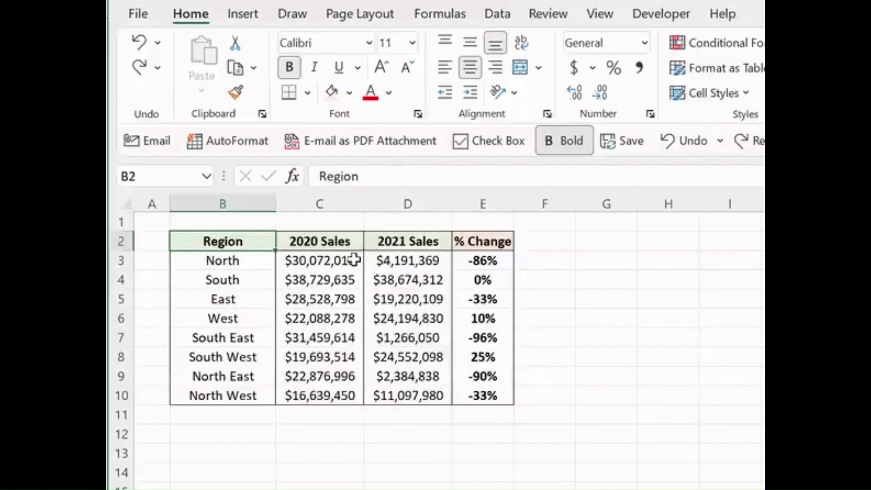
Step: Apply the custom number format #,, "Million" to the 2020 and 2021 sales figures in C3:D10
{"action": "left_click_drag", "start_coordinate": [352, 257], "coordinate": [407, 397]}
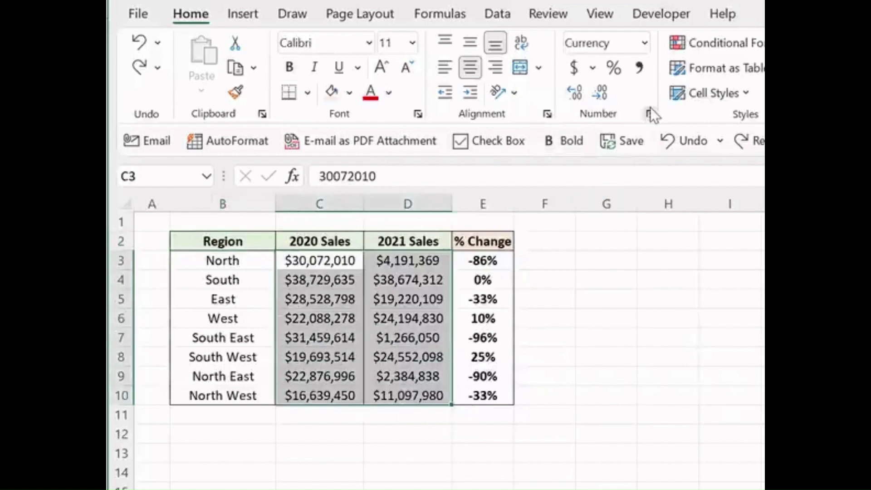
{"action": "left_click", "coordinate": [650, 114]}
{"action": "left_click", "coordinate": [240, 241]}
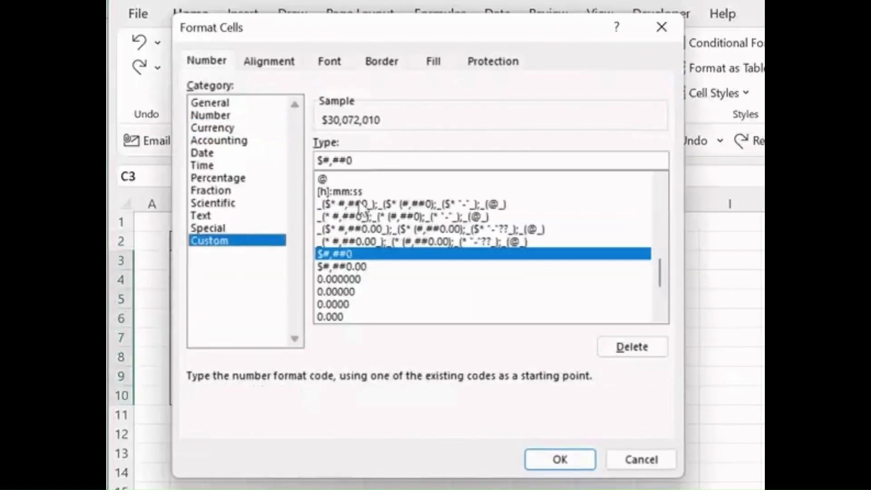
{"action": "type", "text": "#"}
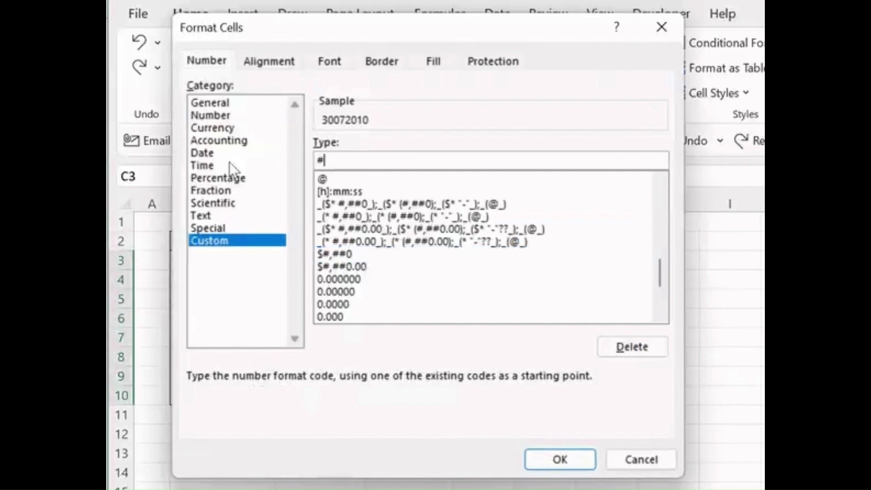
{"action": "type", "text": ",, \"Million\""}
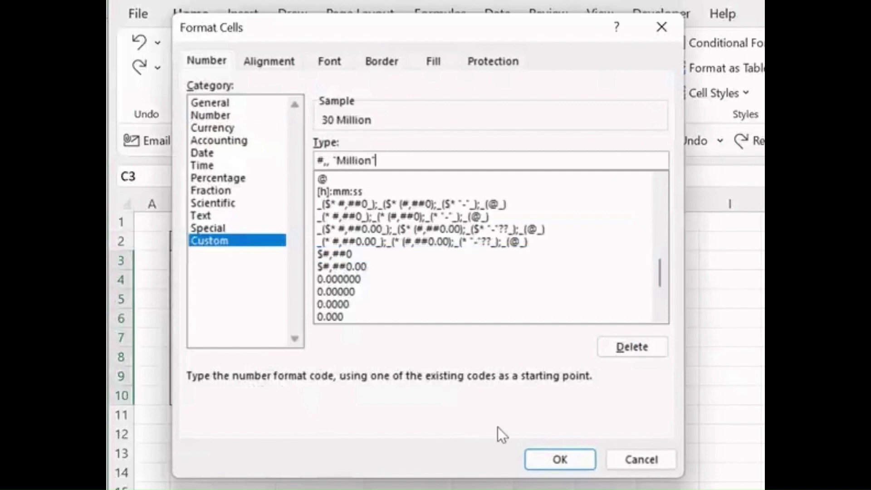
{"action": "left_click", "coordinate": [539, 456]}
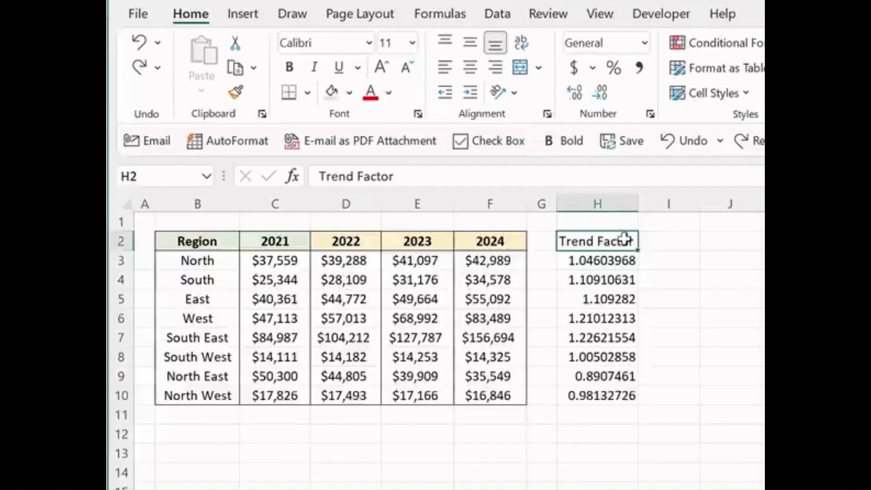
Step: Hide the Trend Factor data in H2:H10 by applying the custom number format ;;; to it
{"action": "left_click_drag", "start_coordinate": [625, 239], "coordinate": [614, 391]}
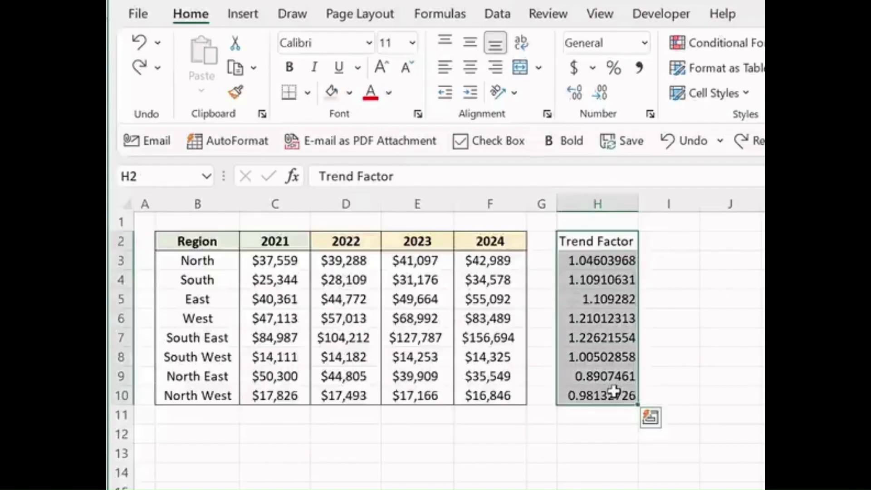
{"action": "left_click", "coordinate": [649, 113]}
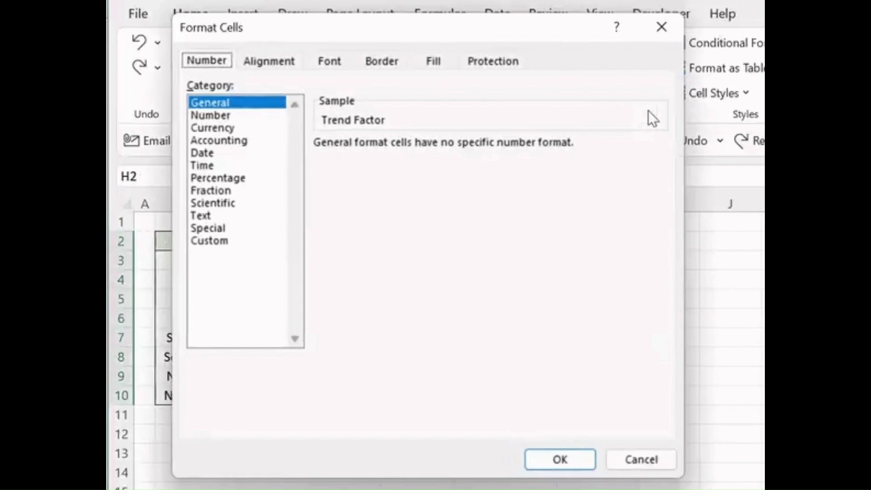
{"action": "left_click", "coordinate": [237, 242]}
{"action": "left_click_drag", "start_coordinate": [362, 161], "coordinate": [303, 156]}
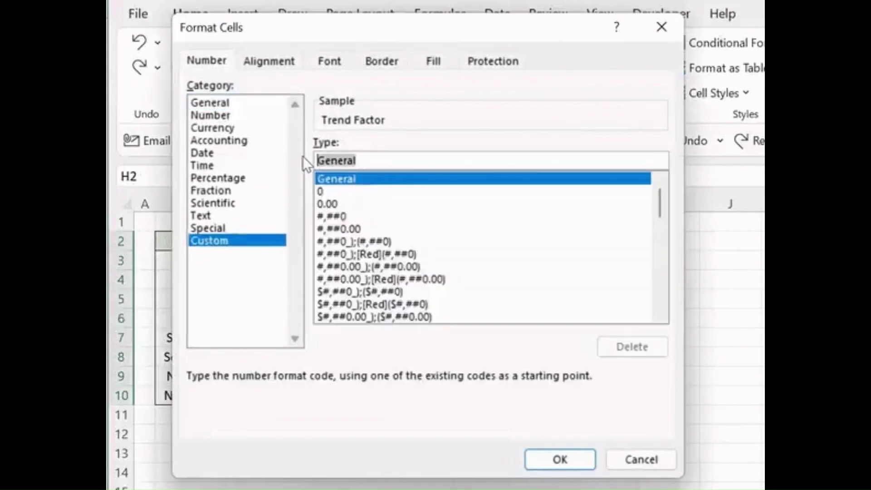
{"action": "type", "text": ";;;"}
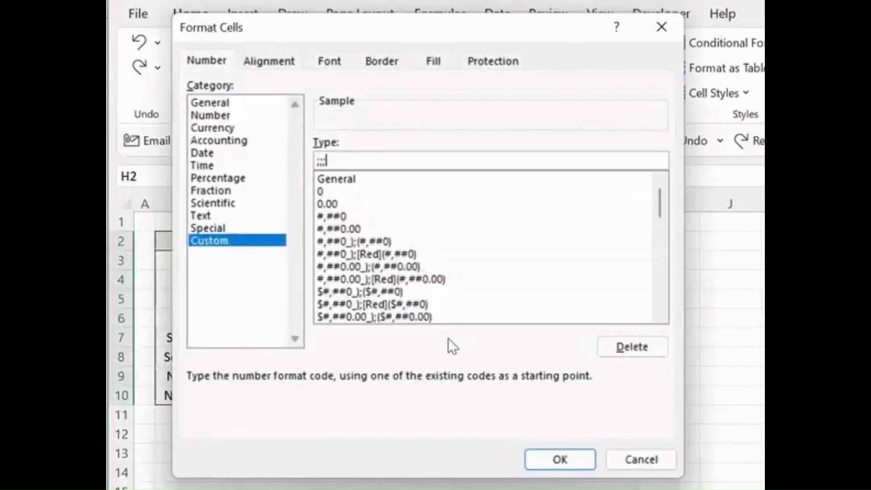
{"action": "left_click", "coordinate": [535, 456]}
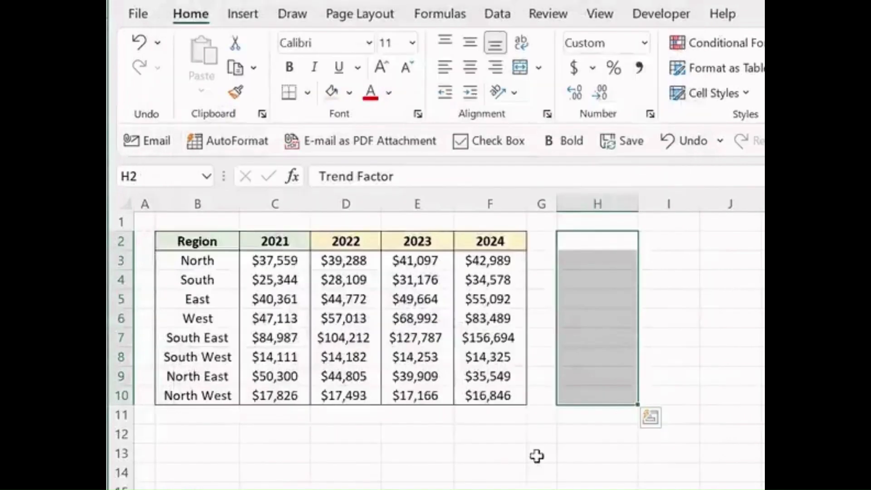
{"action": "key", "text": "Down"}
{"action": "key", "text": "Down"}
{"action": "key", "text": "Down"}
{"action": "key", "text": "Down"}
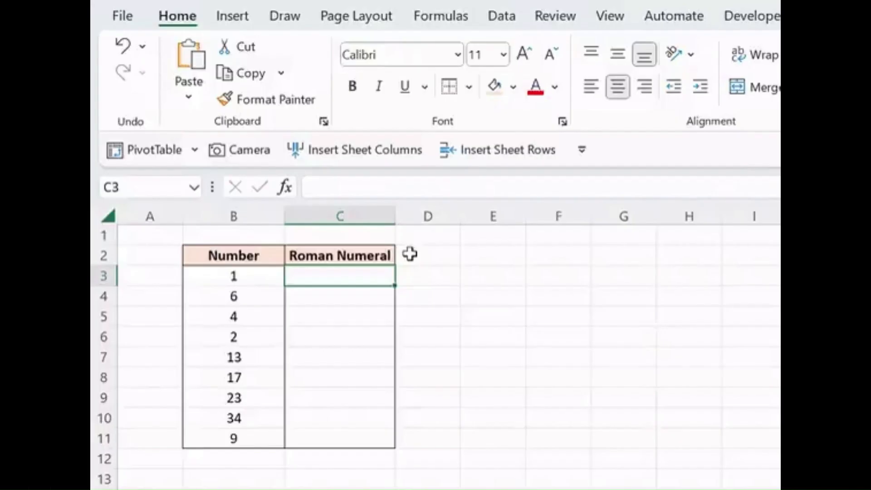
Step: Enter =ROMAN(B3) in C3 and fill the formula down to C11 to convert all the numbers
{"action": "type", "text": "=roma"}
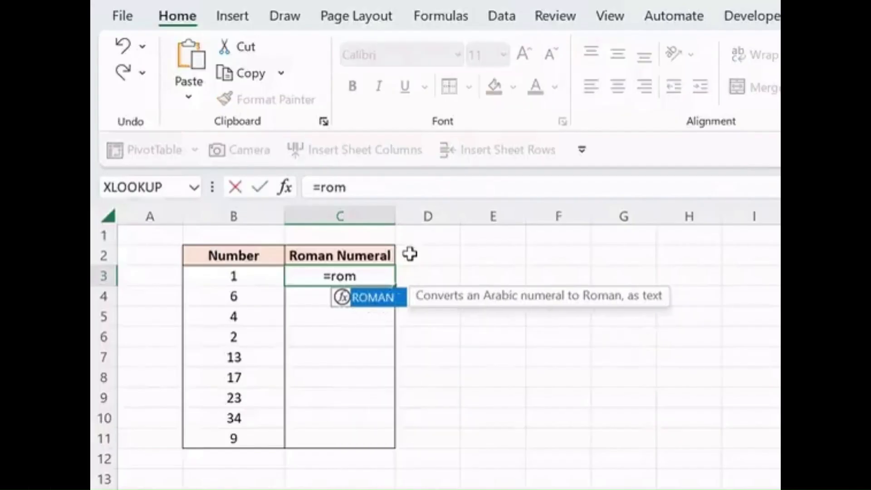
{"action": "key", "text": "Tab"}
{"action": "key", "text": "Left"}
{"action": "type", "text": ")"}
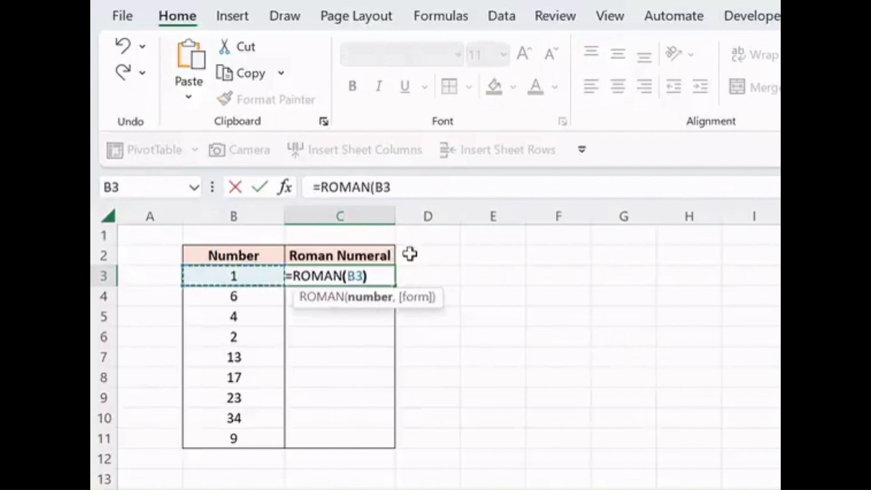
{"action": "key", "text": "Return"}
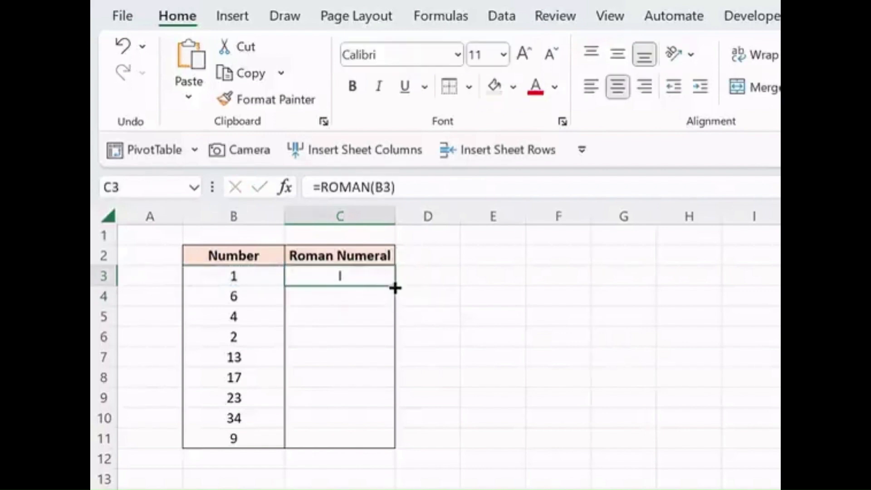
{"action": "left_click_drag", "start_coordinate": [395, 448], "coordinate": [396, 448]}
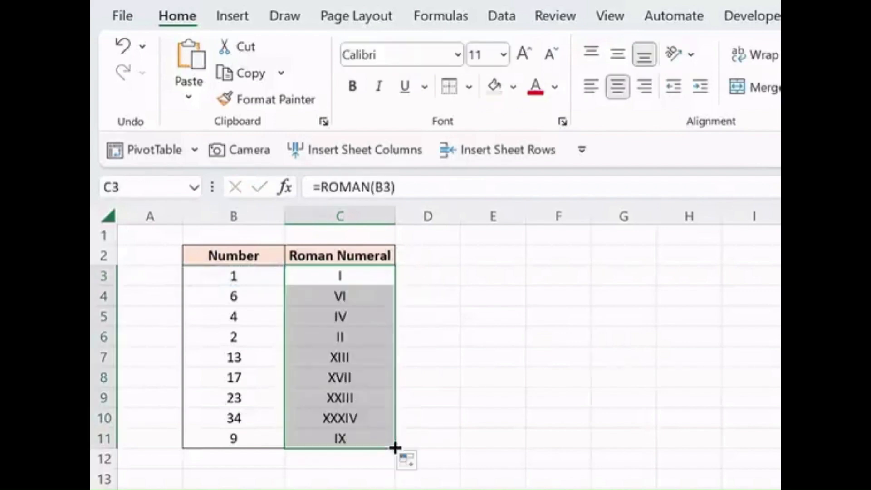
{"action": "key", "text": "Up"}
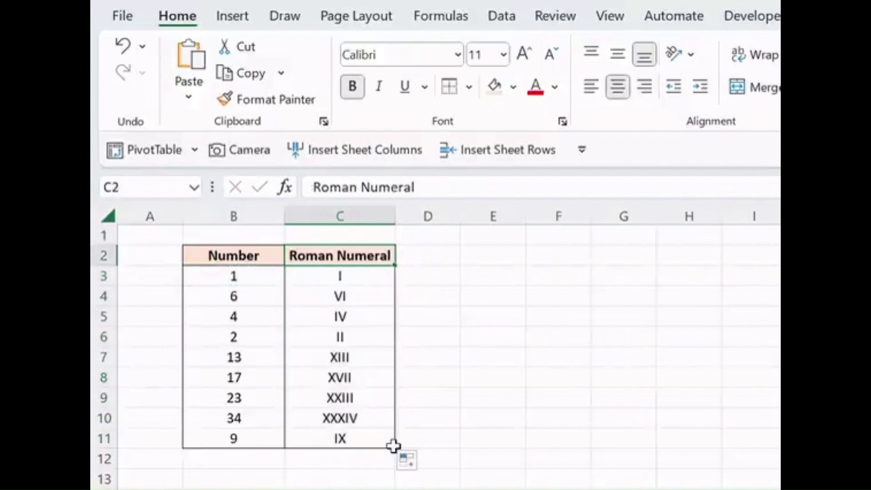